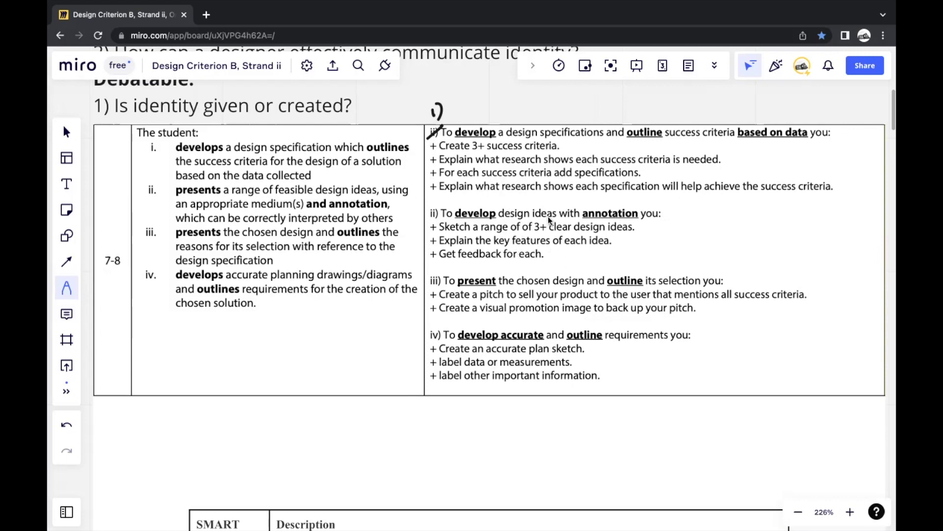
Circle the "3+" in the Strand ii design-ideas requirement with the pen
{"action": "mouse_move", "coordinate": [549, 233]}
{"action": "left_mouse_down"}
{"action": "mouse_move", "coordinate": [533, 222]}
{"action": "mouse_move", "coordinate": [546, 220]}
{"action": "left_mouse_up"}
Bracket "annotation", mark item iii), and draw a curly brace beside the Sketch/Explain lines
{"action": "left_click_drag", "start_coordinate": [334, 196], "coordinate": [333, 211]}
{"action": "left_click_drag", "start_coordinate": [392, 195], "coordinate": [393, 211]}
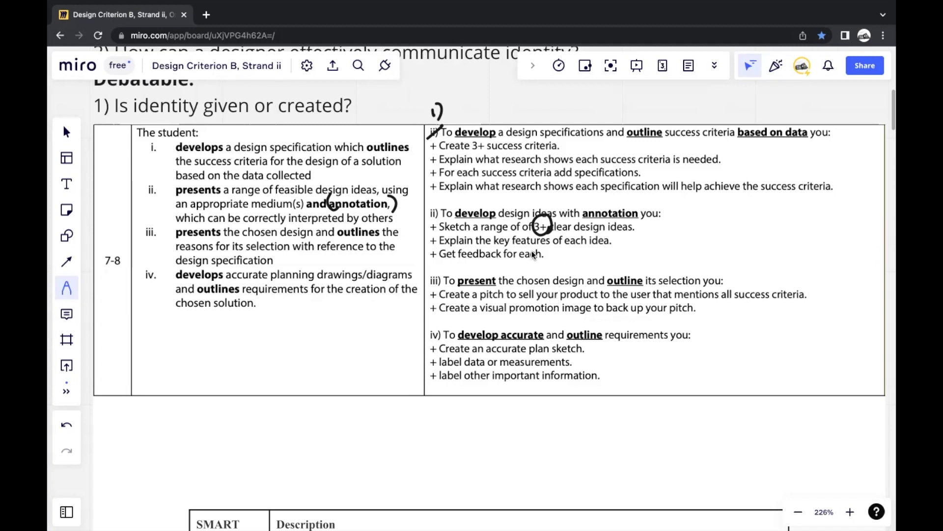
{"action": "left_click_drag", "start_coordinate": [422, 263], "coordinate": [435, 290]}
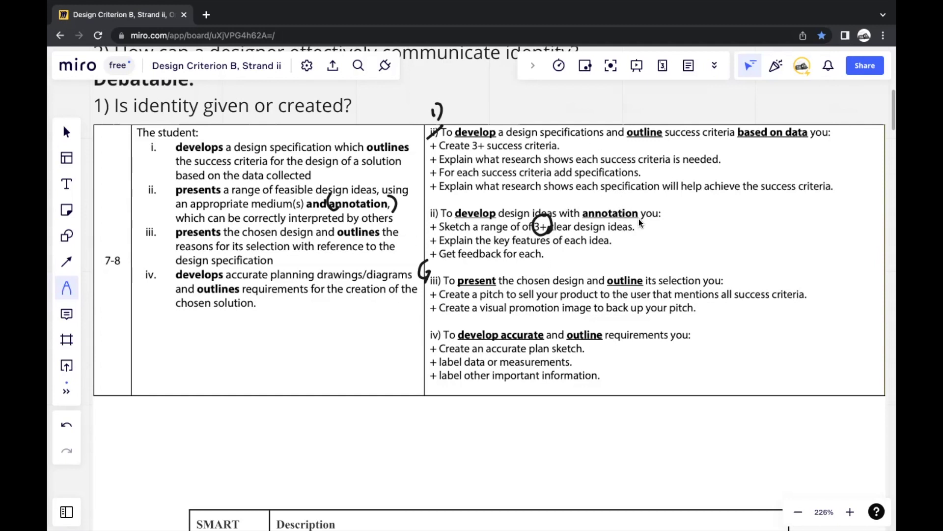
{"action": "left_click_drag", "start_coordinate": [640, 222], "coordinate": [645, 245]}
Scroll the board to the Sketch 1 3D Origami Cranes drawing at 260% zoom
{"action": "scroll", "coordinate": [543, 334], "scroll_direction": "down", "scroll_amount": 10}
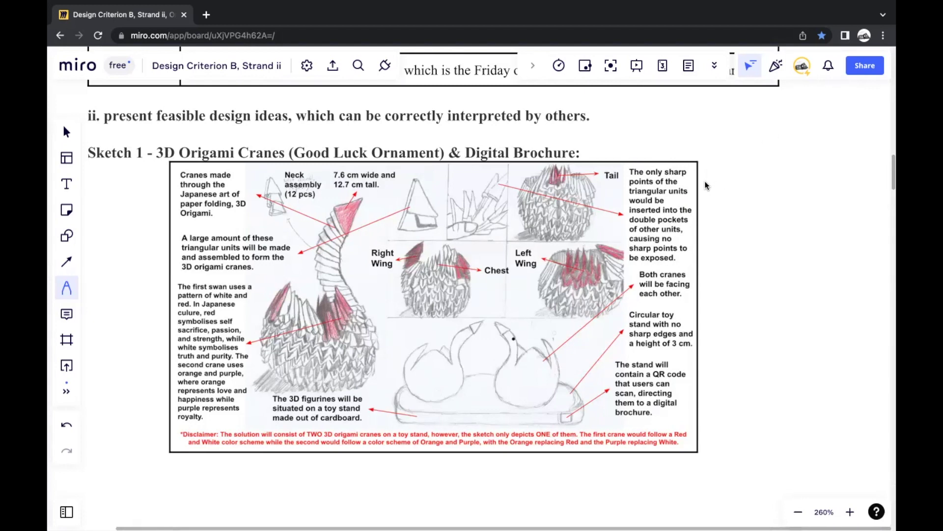
Handwrite "- Angles" and "- Digital" to the right of the Sketch 1 crane drawing
{"action": "left_click_drag", "start_coordinate": [706, 182], "coordinate": [735, 183]}
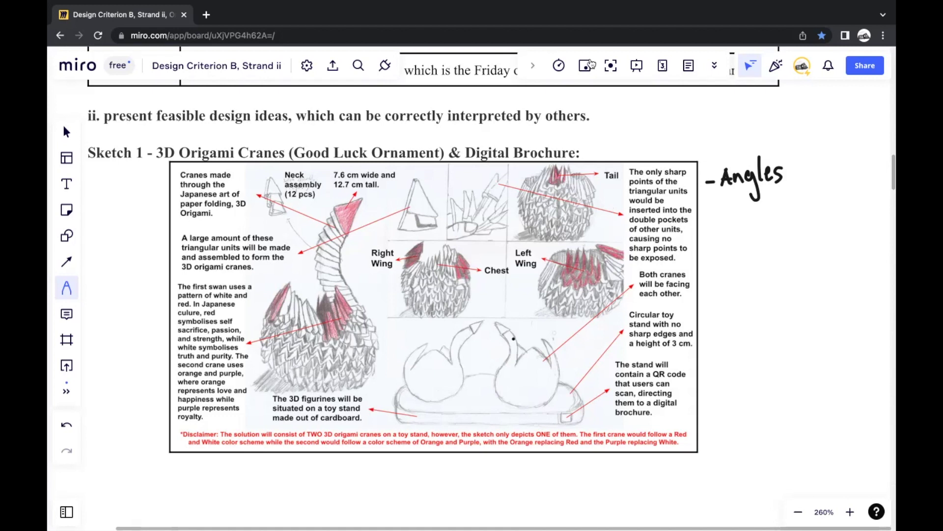
{"action": "mouse_move", "coordinate": [705, 208]}
{"action": "left_mouse_down"}
{"action": "mouse_move", "coordinate": [718, 208]}
{"action": "mouse_move", "coordinate": [724, 223]}
{"action": "mouse_move", "coordinate": [788, 227]}
{"action": "left_mouse_up"}
{"action": "left_click", "coordinate": [737, 204]}
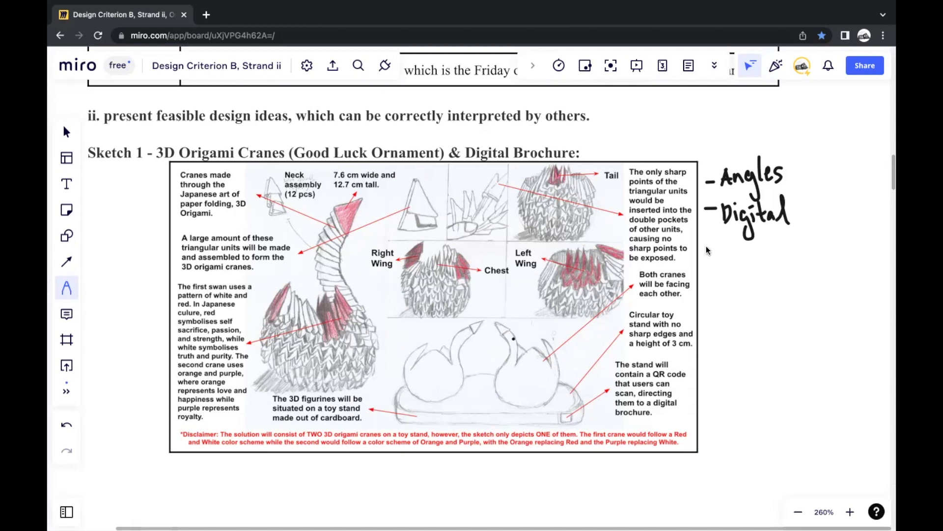
Handwrite "- Annotations" under Digital and start "(ACCESS F" beneath it
{"action": "mouse_move", "coordinate": [726, 266]}
{"action": "left_mouse_down"}
{"action": "mouse_move", "coordinate": [741, 266]}
{"action": "mouse_move", "coordinate": [737, 257]}
{"action": "left_mouse_up"}
{"action": "mouse_move", "coordinate": [743, 266]}
{"action": "left_mouse_down"}
{"action": "mouse_move", "coordinate": [749, 256]}
{"action": "mouse_move", "coordinate": [803, 247]}
{"action": "left_mouse_up"}
{"action": "left_click_drag", "start_coordinate": [794, 240], "coordinate": [797, 260]}
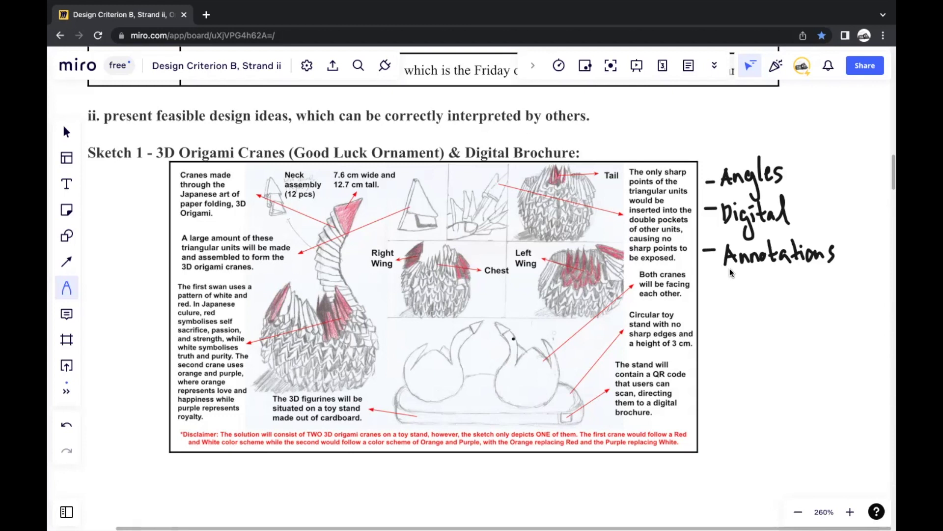
{"action": "mouse_move", "coordinate": [717, 274]}
{"action": "left_mouse_down"}
{"action": "mouse_move", "coordinate": [767, 292]}
{"action": "mouse_move", "coordinate": [783, 287]}
{"action": "left_mouse_up"}
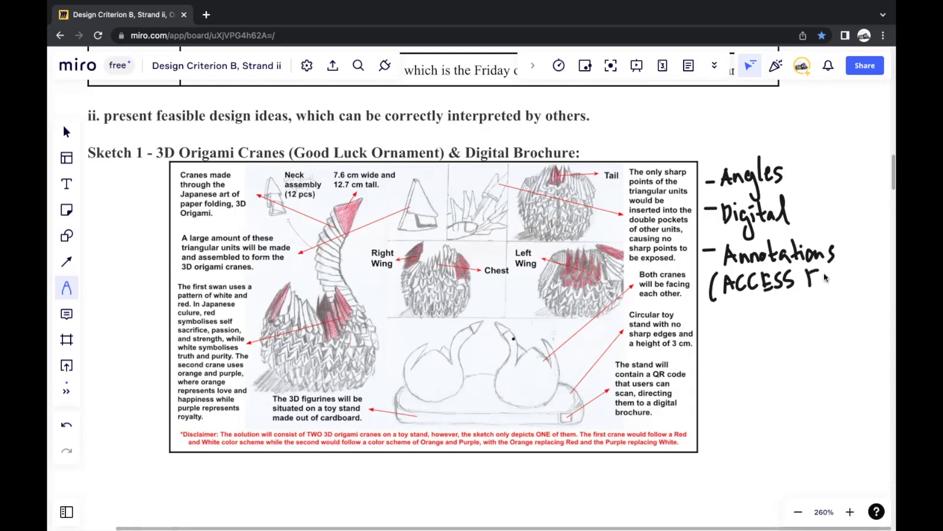
Finish the M and closing parenthesis so the note reads "(ACCESS FM)"
{"action": "left_click_drag", "start_coordinate": [854, 284], "coordinate": [847, 293]}
Draw a dash and handwrite "Colour" beneath the (ACCESS FM) note
{"action": "left_click_drag", "start_coordinate": [703, 319], "coordinate": [718, 319]}
{"action": "left_click_drag", "start_coordinate": [732, 311], "coordinate": [724, 323]}
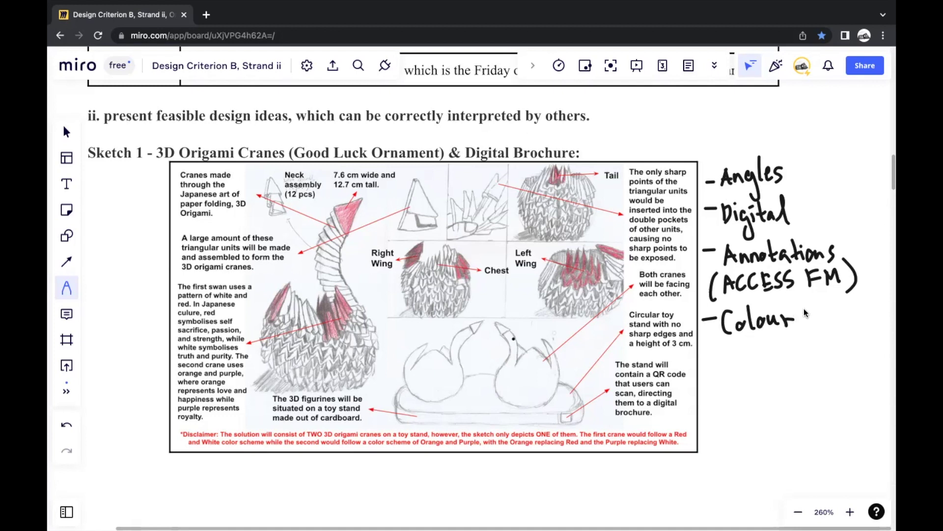
Scroll down to the crane brochure page with Fun Facts, Color Scheme and QR folding instructions
{"action": "scroll", "coordinate": [799, 349], "scroll_direction": "down", "scroll_amount": 5}
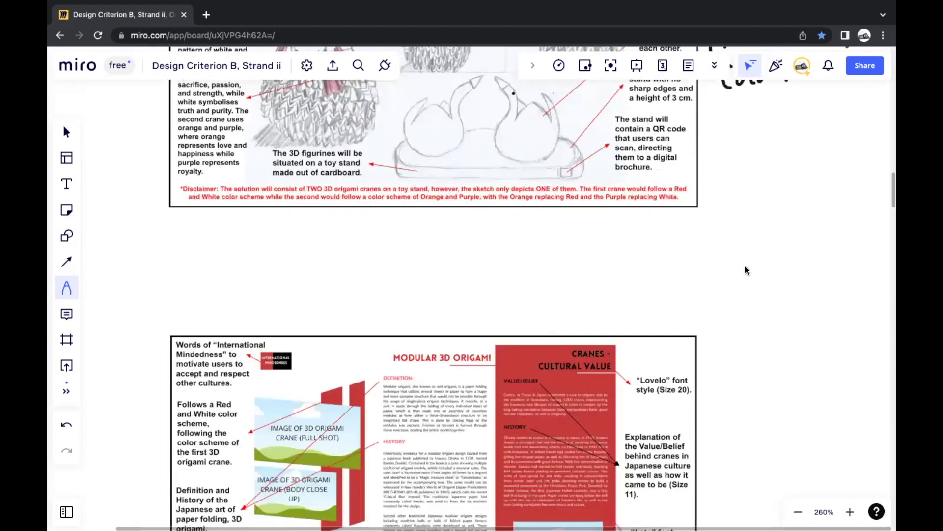
{"action": "scroll", "coordinate": [690, 199], "scroll_direction": "down", "scroll_amount": 5}
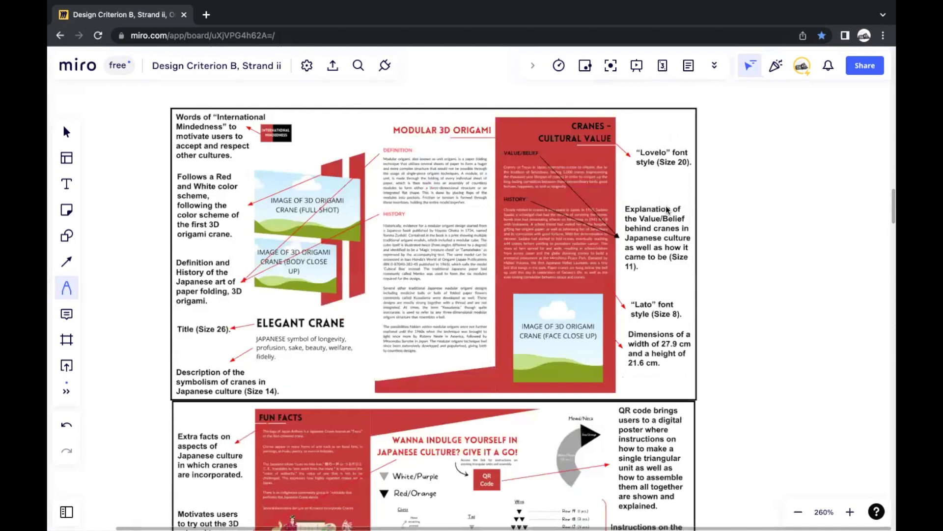
{"action": "scroll", "coordinate": [667, 208], "scroll_direction": "down", "scroll_amount": 2}
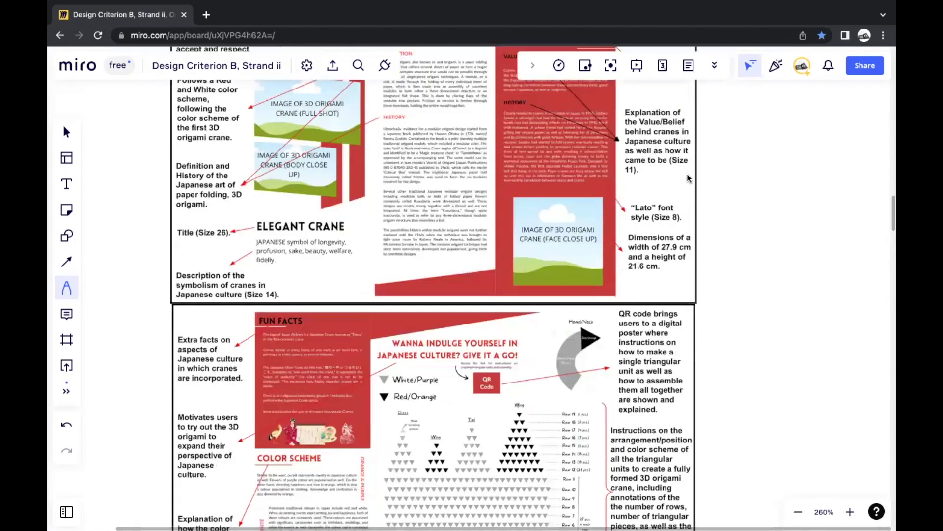
{"action": "scroll", "coordinate": [687, 173], "scroll_direction": "up", "scroll_amount": 2}
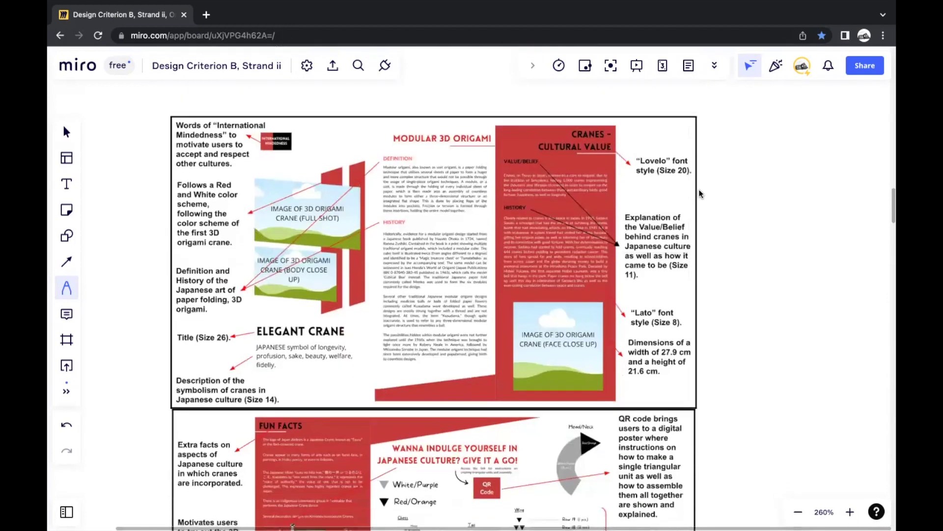
{"action": "scroll", "coordinate": [736, 229], "scroll_direction": "down", "scroll_amount": 1}
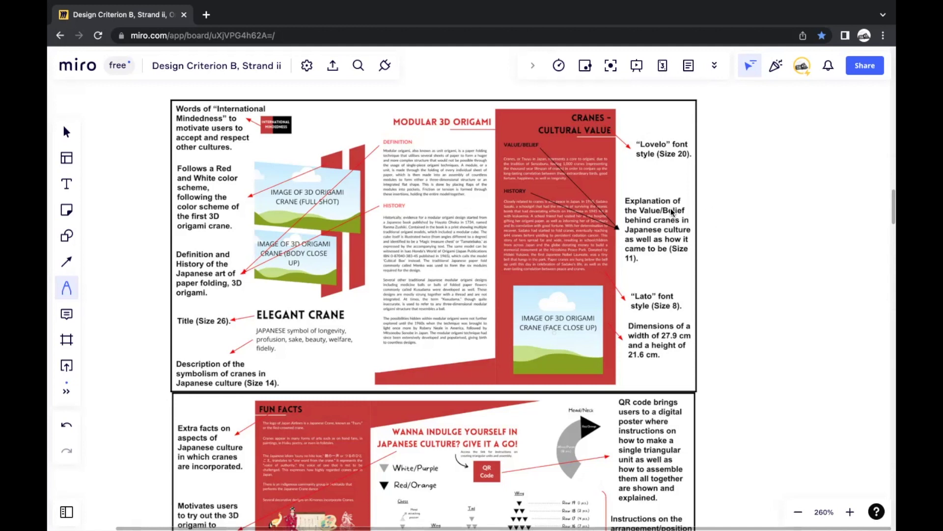
{"action": "scroll", "coordinate": [709, 240], "scroll_direction": "down", "scroll_amount": 3}
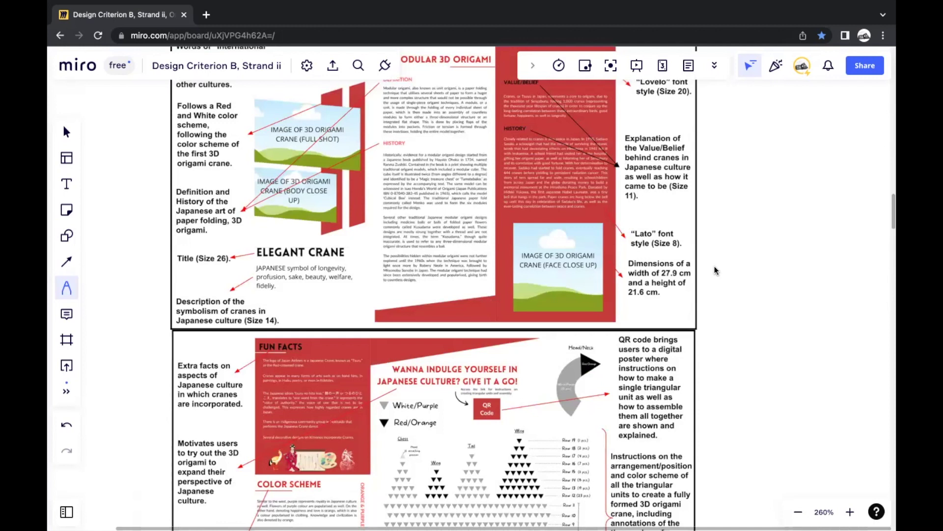
{"action": "scroll", "coordinate": [715, 247], "scroll_direction": "up", "scroll_amount": 3}
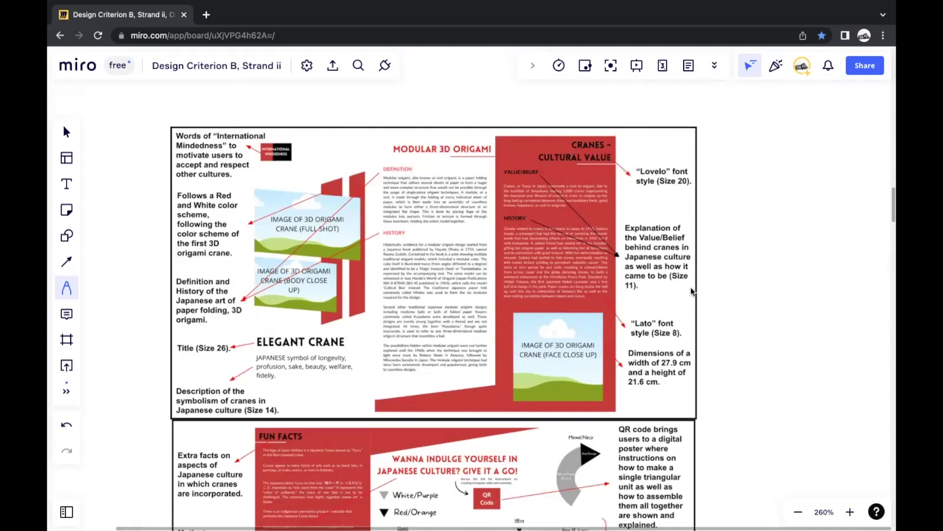
{"action": "scroll", "coordinate": [691, 287], "scroll_direction": "down", "scroll_amount": 4}
{"action": "scroll", "coordinate": [700, 228], "scroll_direction": "down", "scroll_amount": 2}
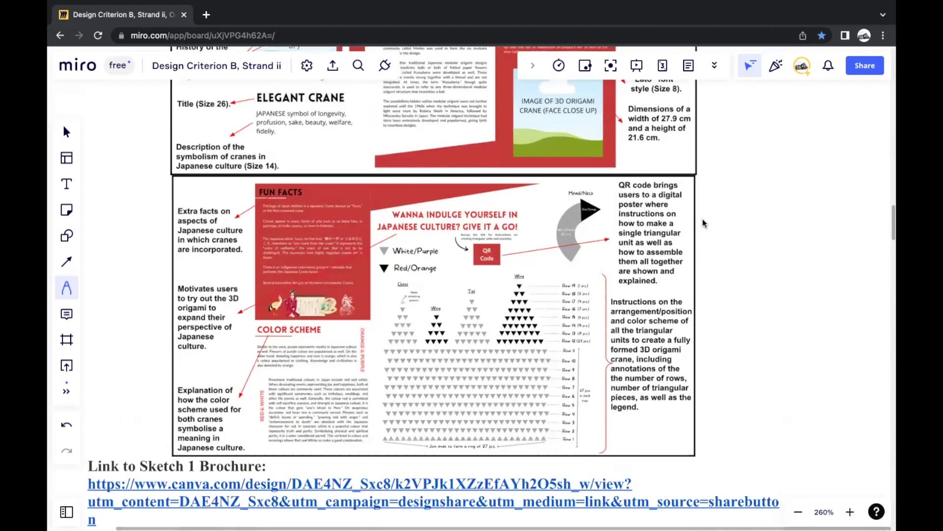
{"action": "scroll", "coordinate": [702, 219], "scroll_direction": "up", "scroll_amount": 1}
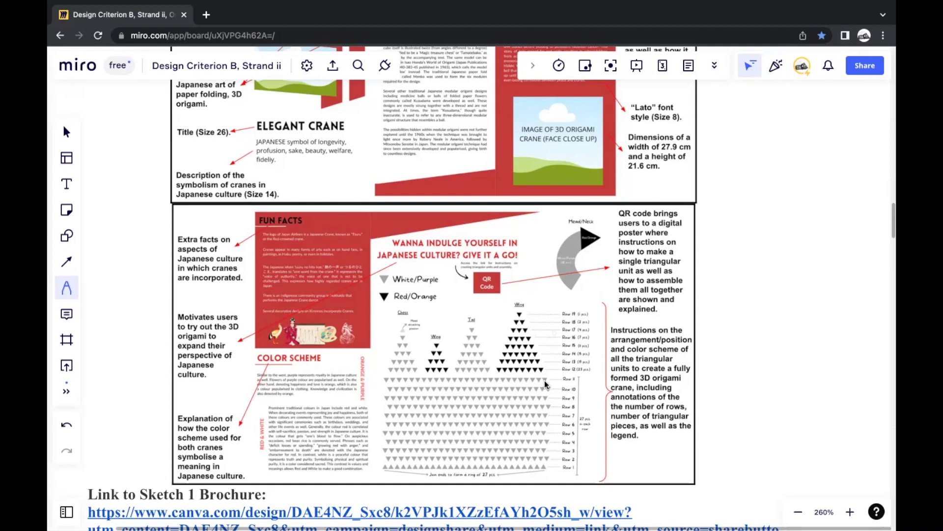
{"action": "scroll", "coordinate": [484, 178], "scroll_direction": "down", "scroll_amount": 1}
{"action": "scroll", "coordinate": [521, 222], "scroll_direction": "down", "scroll_amount": 2}
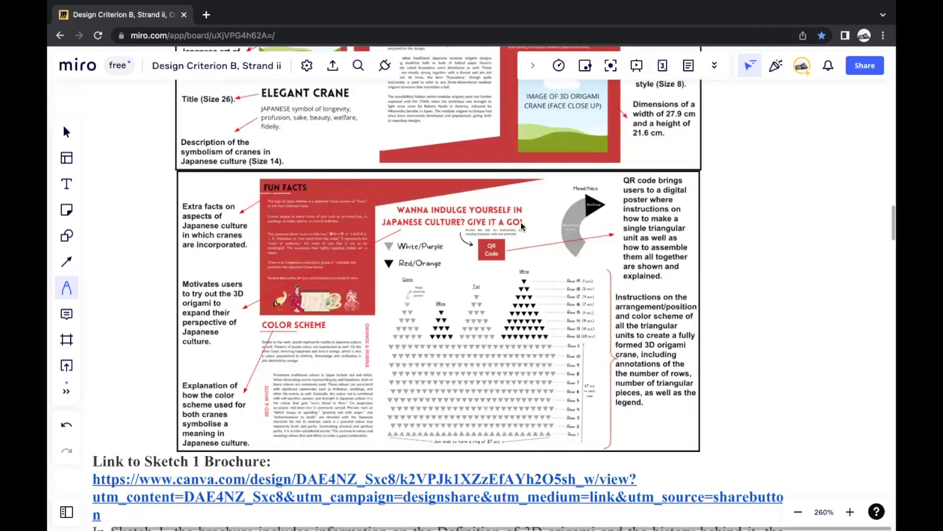
{"action": "scroll", "coordinate": [522, 202], "scroll_direction": "up", "scroll_amount": 4}
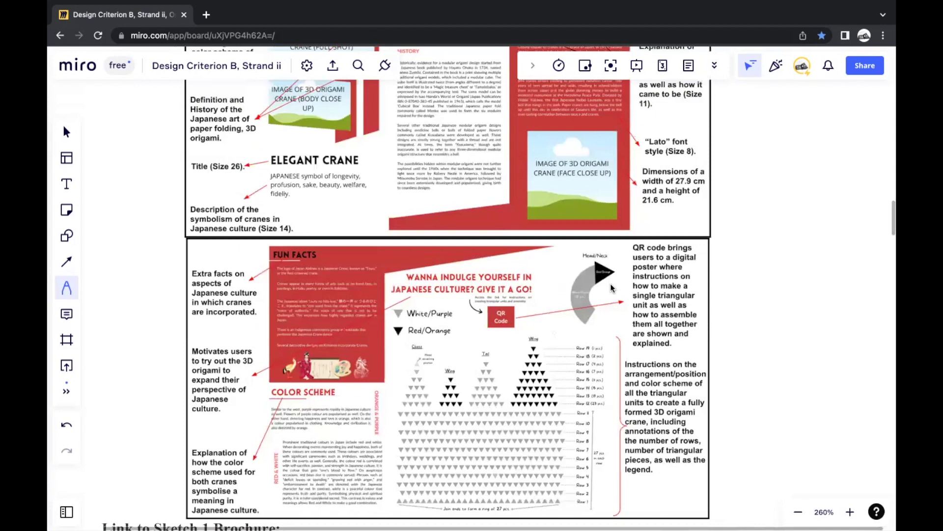
Scroll past the crane poster to the Sketch 1 brochure link and the Sketch 2 dragon heading
{"action": "scroll", "coordinate": [582, 310], "scroll_direction": "down", "scroll_amount": 2}
{"action": "scroll", "coordinate": [569, 320], "scroll_direction": "down", "scroll_amount": 5}
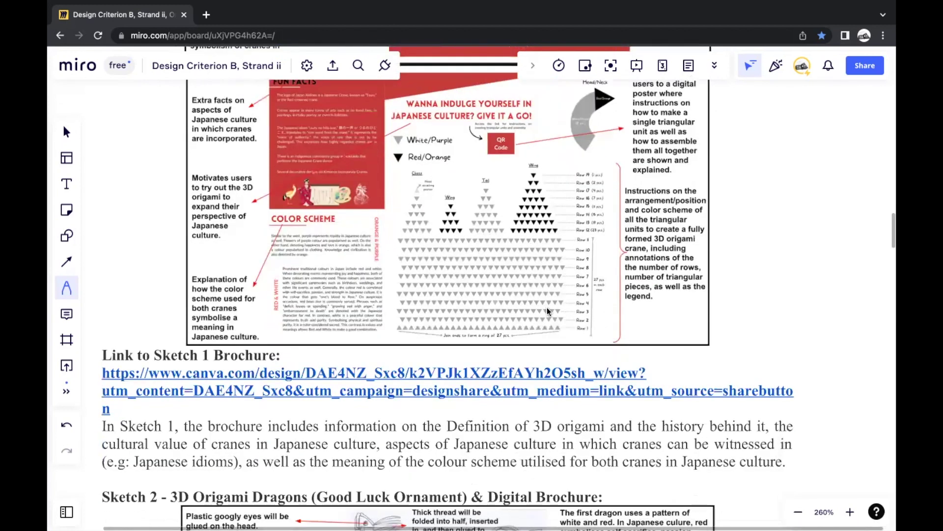
{"action": "scroll", "coordinate": [541, 325], "scroll_direction": "up", "scroll_amount": 1}
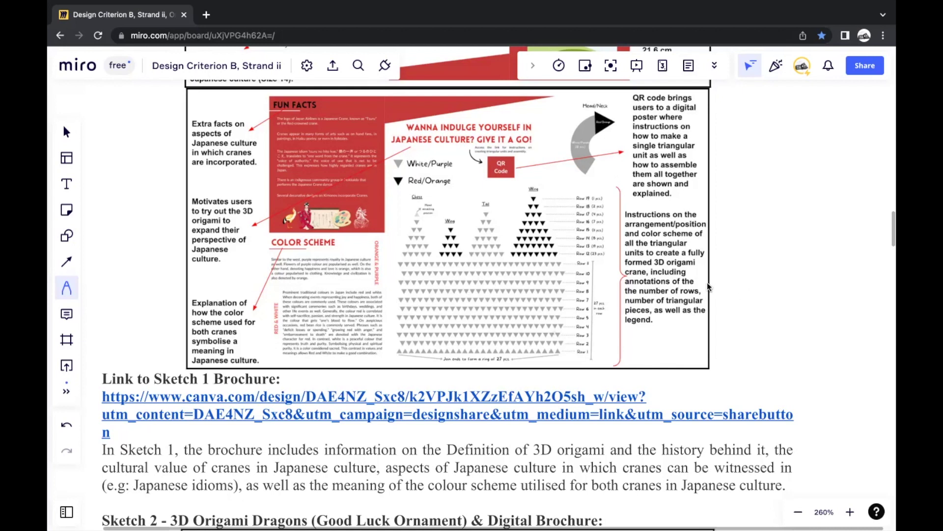
{"action": "scroll", "coordinate": [708, 285], "scroll_direction": "down", "scroll_amount": 4}
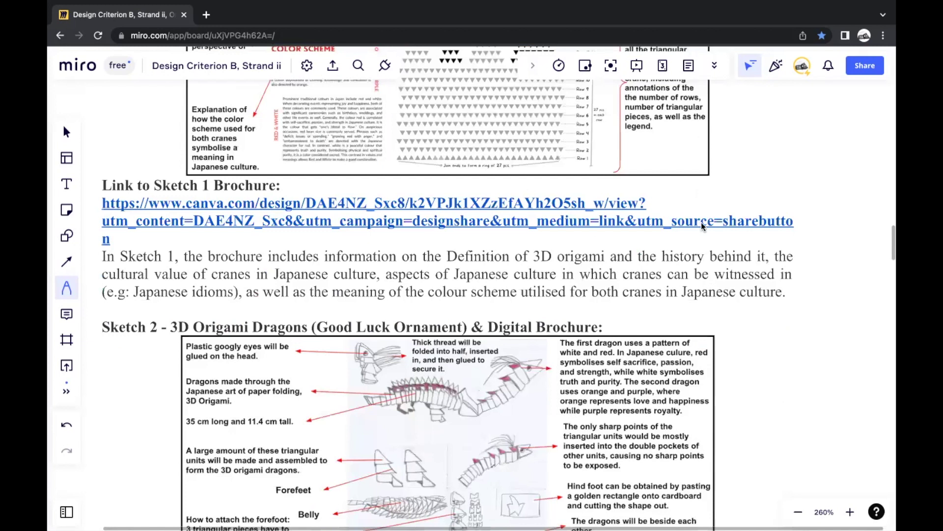
Scroll through the dragon sketch and Japanese Dragons brochure to the Sketch 3 Spiny Lobsters heading
{"action": "scroll", "coordinate": [720, 255], "scroll_direction": "down", "scroll_amount": 3}
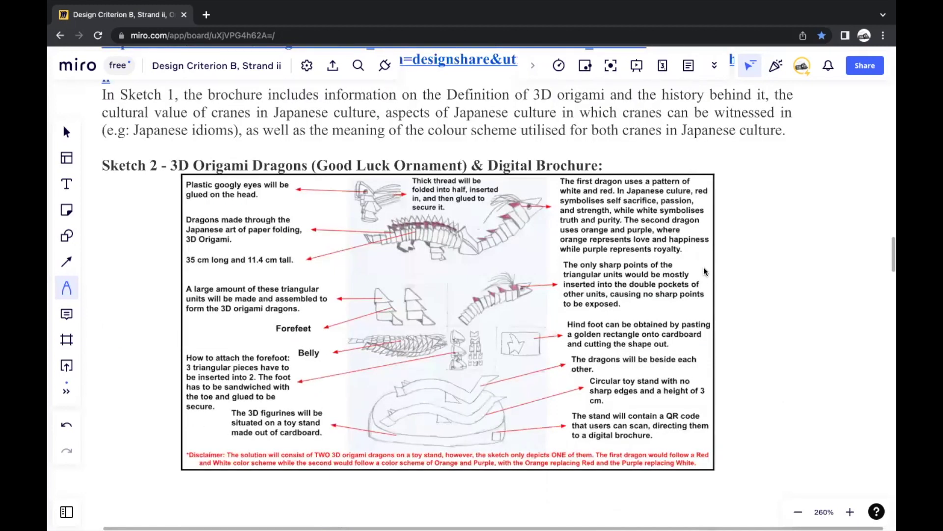
{"action": "scroll", "coordinate": [736, 294], "scroll_direction": "down", "scroll_amount": 1}
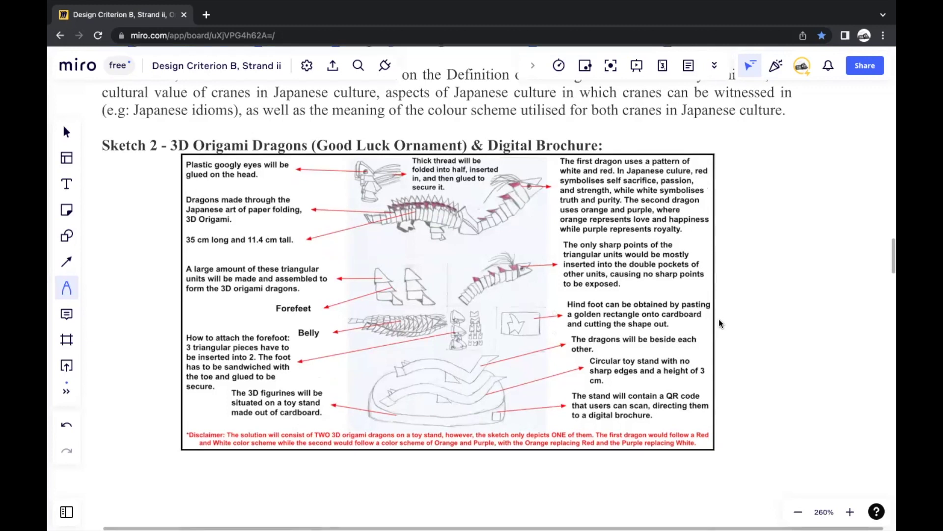
{"action": "scroll", "coordinate": [718, 319], "scroll_direction": "down", "scroll_amount": 4}
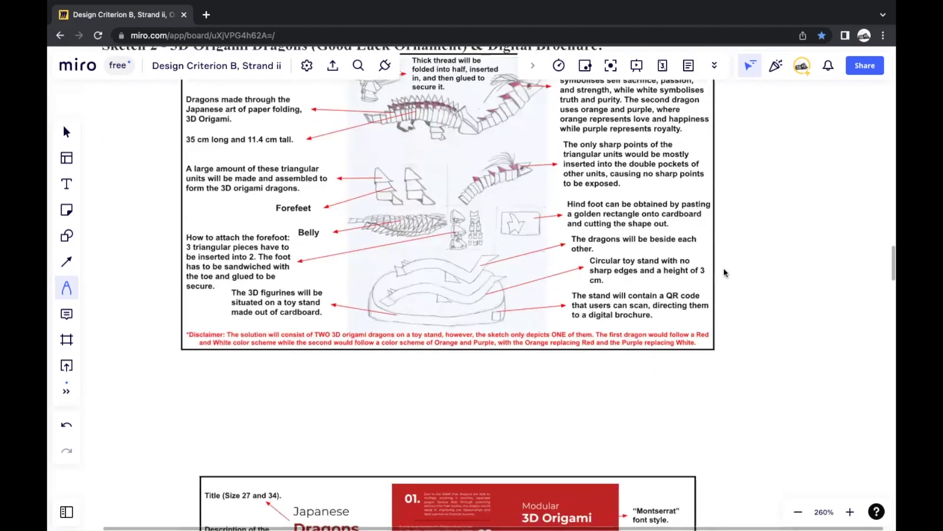
{"action": "scroll", "coordinate": [724, 268], "scroll_direction": "down", "scroll_amount": 13}
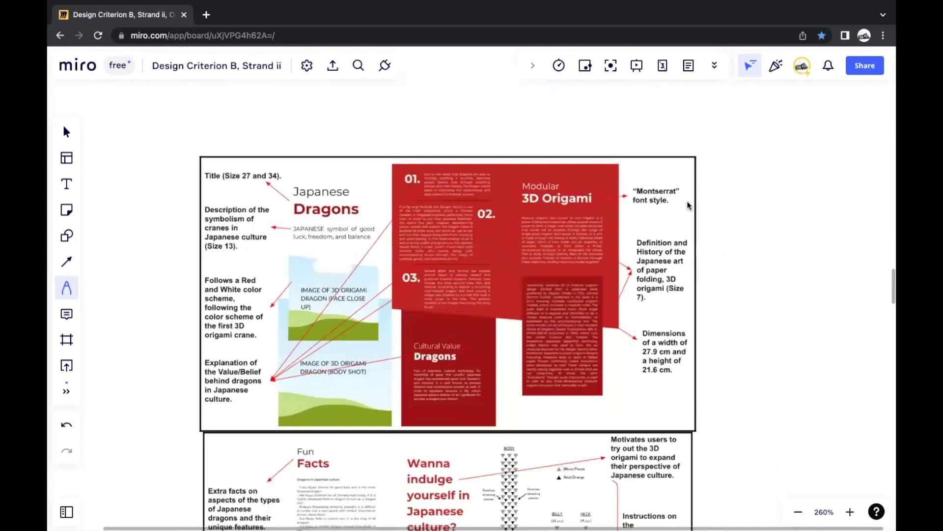
{"action": "scroll", "coordinate": [737, 255], "scroll_direction": "down", "scroll_amount": 9}
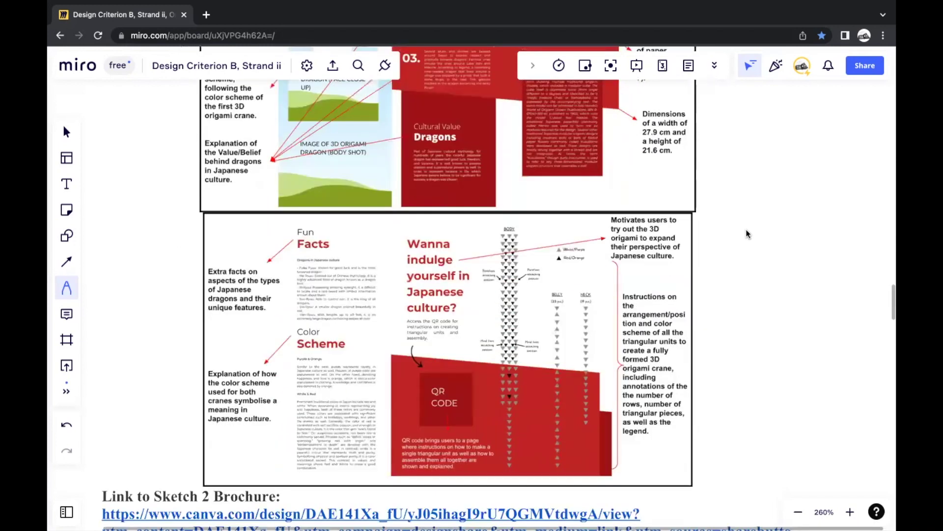
{"action": "scroll", "coordinate": [746, 229], "scroll_direction": "up", "scroll_amount": 7}
{"action": "scroll", "coordinate": [745, 233], "scroll_direction": "down", "scroll_amount": 6}
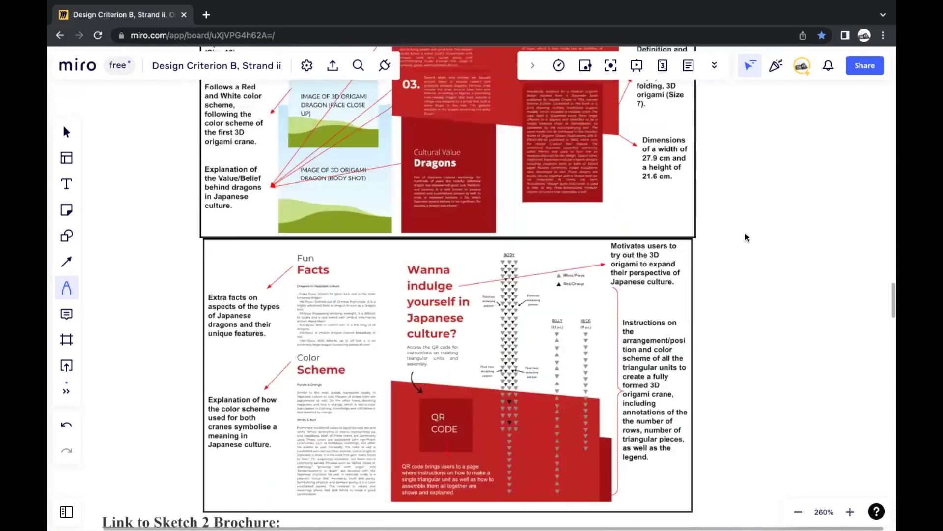
{"action": "scroll", "coordinate": [743, 256], "scroll_direction": "up", "scroll_amount": 6}
{"action": "scroll", "coordinate": [738, 280], "scroll_direction": "down", "scroll_amount": 3}
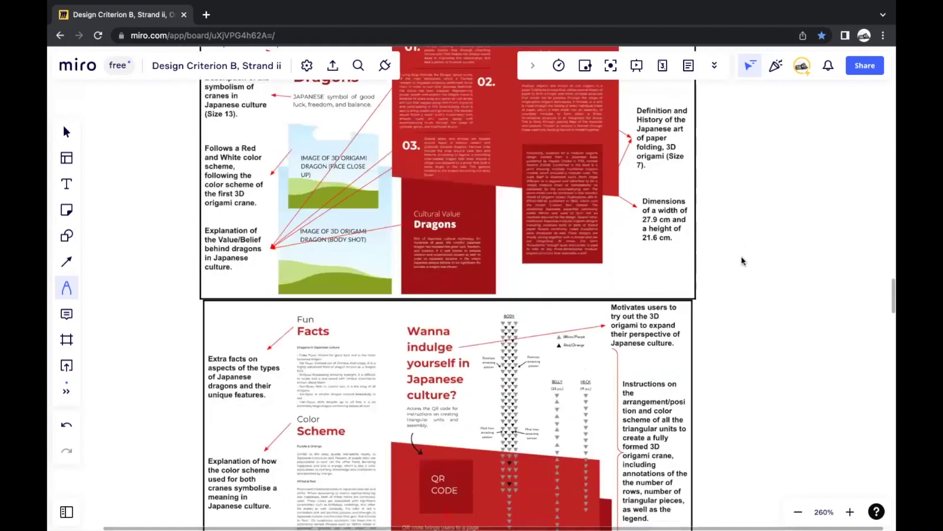
{"action": "scroll", "coordinate": [740, 270], "scroll_direction": "down", "scroll_amount": 8}
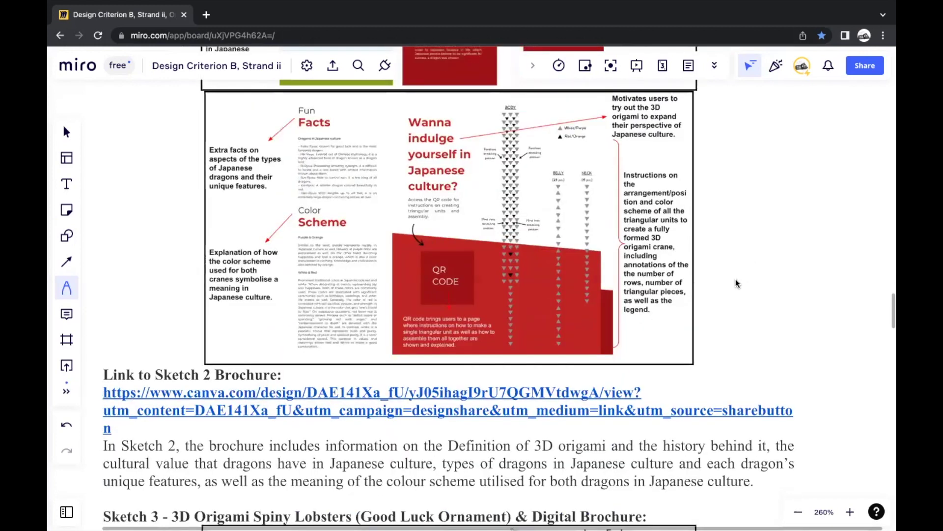
Scroll to show the full Sketch 3 spiny lobster sketch down to its red colour-scheme disclaimer
{"action": "scroll", "coordinate": [725, 290], "scroll_direction": "down", "scroll_amount": 10}
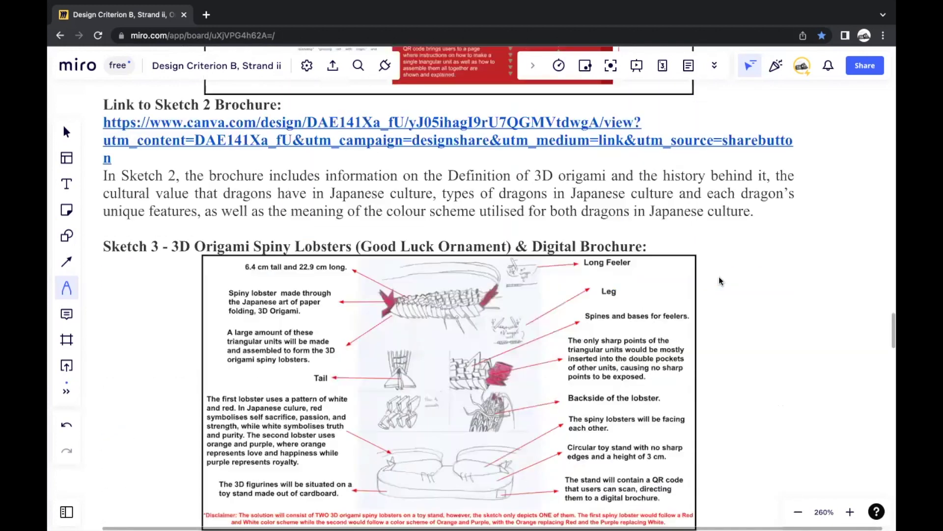
{"action": "scroll", "coordinate": [715, 256], "scroll_direction": "down", "scroll_amount": 4}
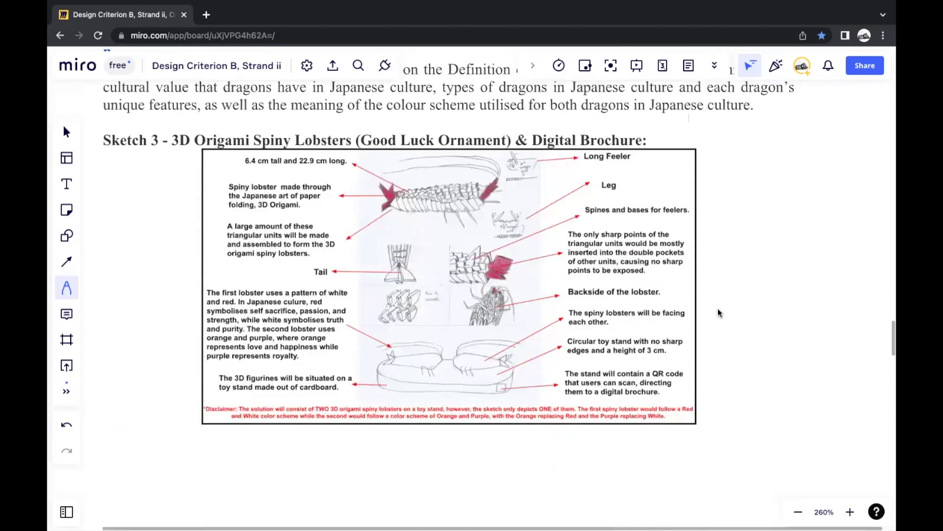
{"action": "scroll", "coordinate": [718, 309], "scroll_direction": "up", "scroll_amount": 1}
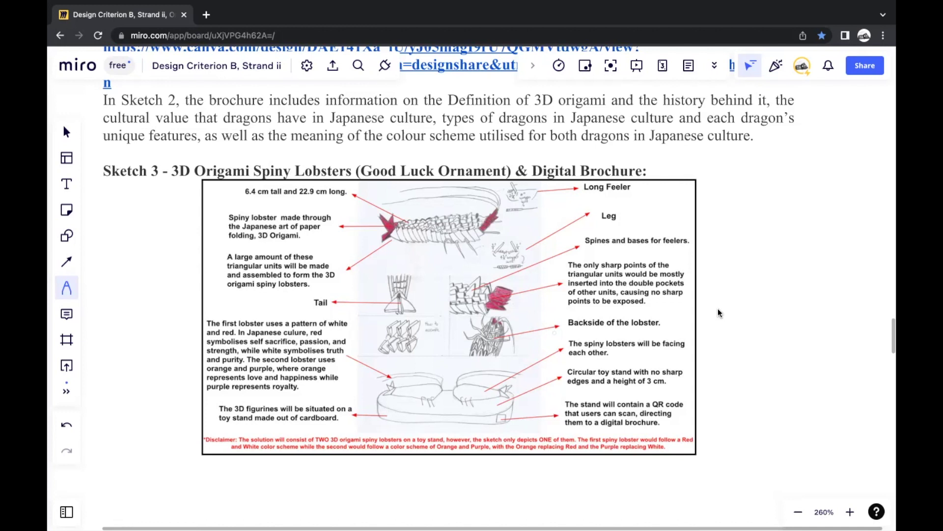
Scroll past the Sketch 3 brochure link and description to the Toy Stand Design for All Sketches section
{"action": "scroll", "coordinate": [686, 269], "scroll_direction": "down", "scroll_amount": 2}
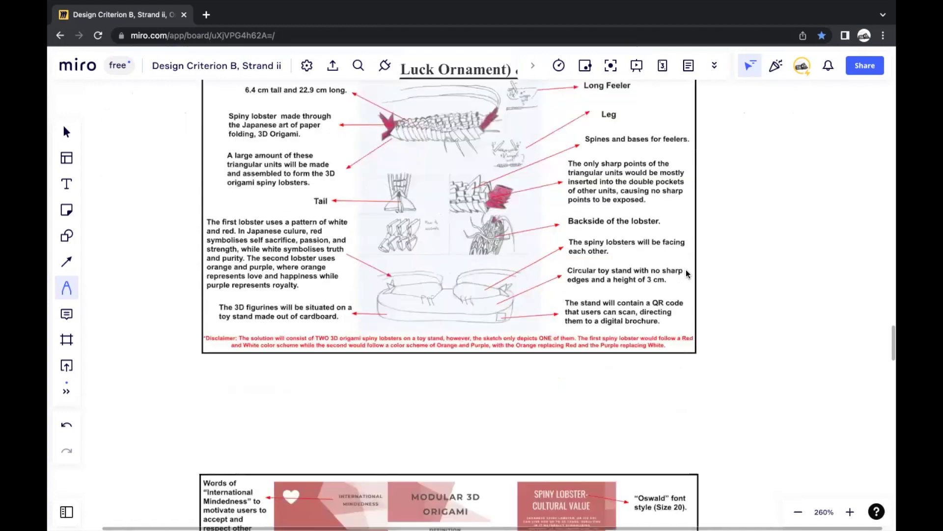
{"action": "scroll", "coordinate": [675, 221], "scroll_direction": "down", "scroll_amount": 6}
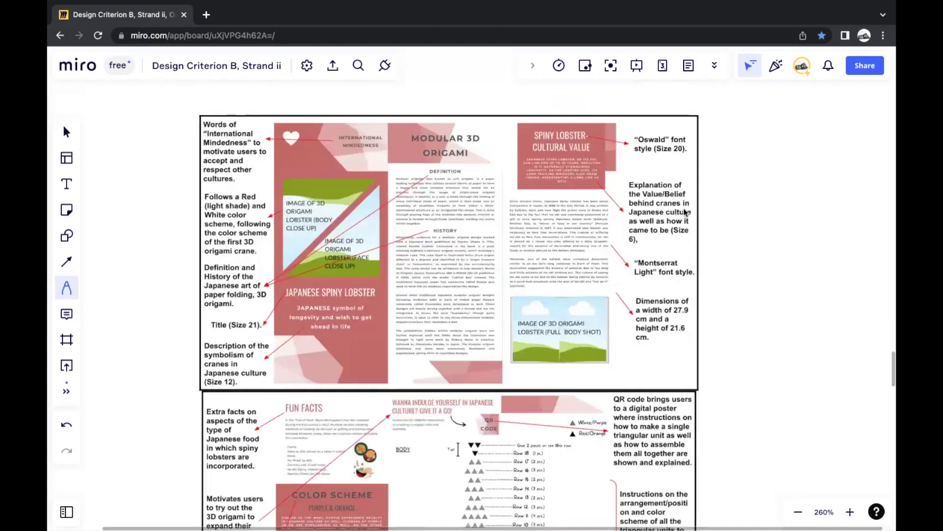
{"action": "scroll", "coordinate": [683, 208], "scroll_direction": "down", "scroll_amount": 3}
{"action": "scroll", "coordinate": [691, 245], "scroll_direction": "down", "scroll_amount": 2}
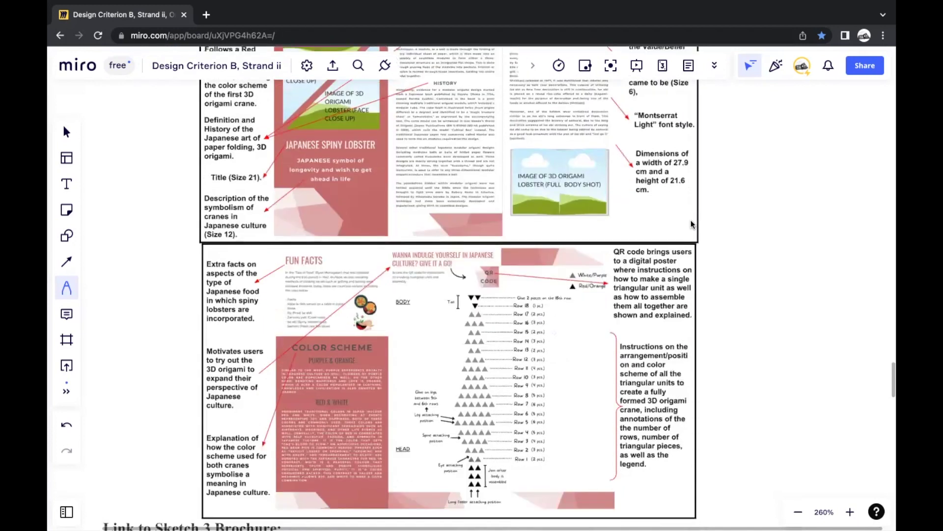
{"action": "scroll", "coordinate": [689, 253], "scroll_direction": "down", "scroll_amount": 6}
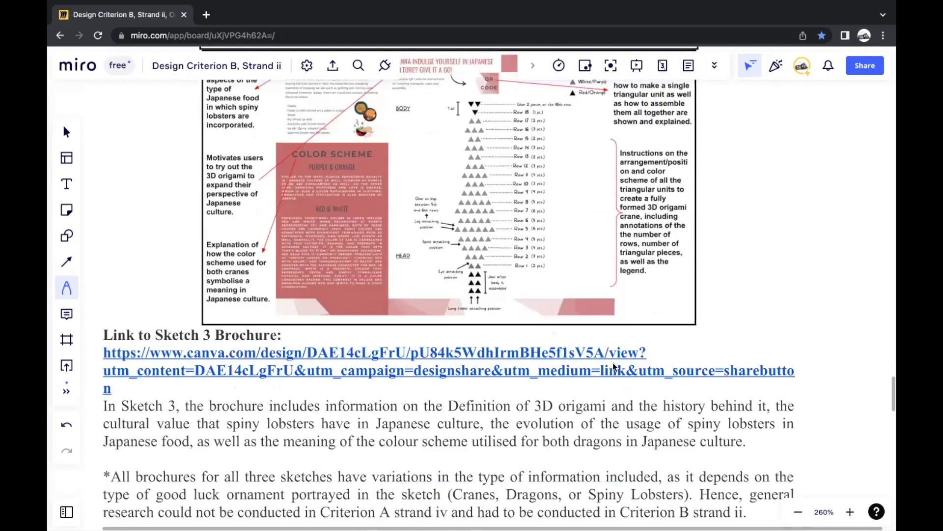
{"action": "scroll", "coordinate": [697, 321], "scroll_direction": "down", "scroll_amount": 4}
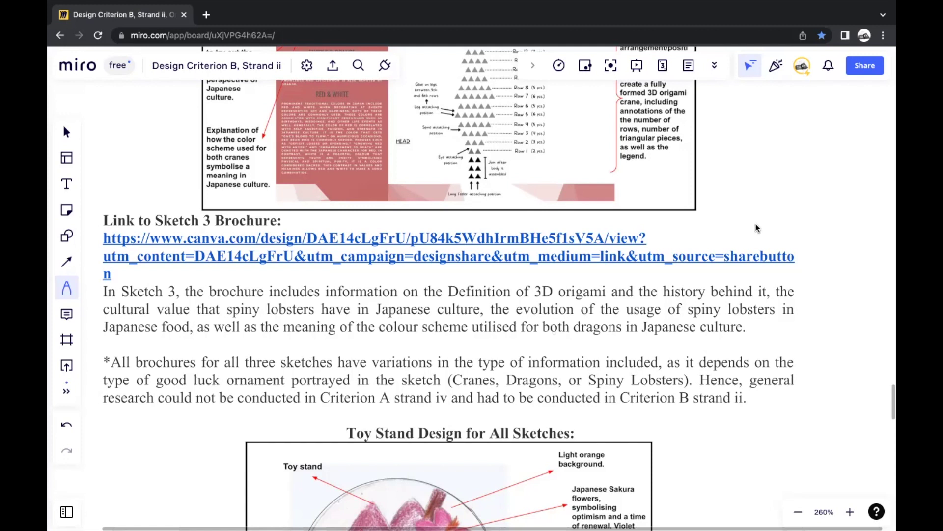
Scroll past the annotated Poster Design for All Sketches to the top of General Design Specifications
{"action": "scroll", "coordinate": [752, 302], "scroll_direction": "down", "scroll_amount": 5}
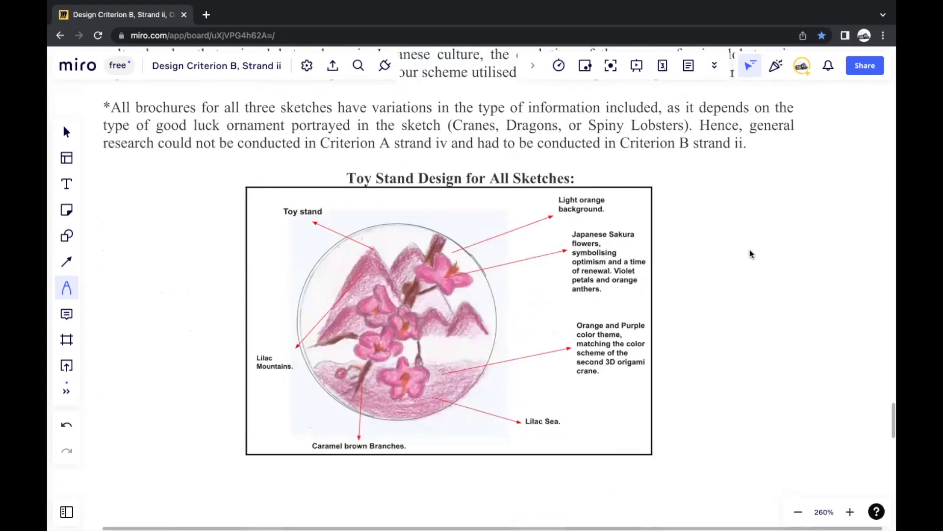
{"action": "scroll", "coordinate": [750, 253], "scroll_direction": "down", "scroll_amount": 1}
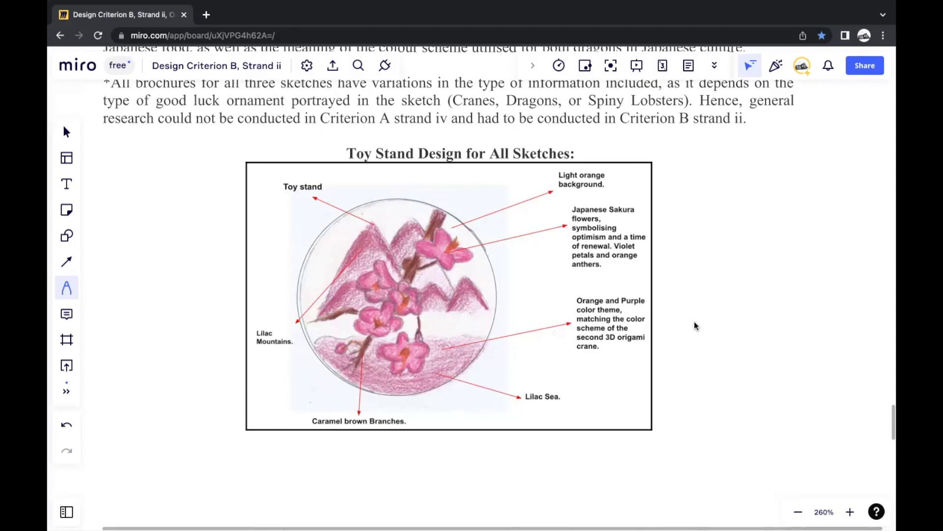
{"action": "scroll", "coordinate": [694, 321], "scroll_direction": "down", "scroll_amount": 1}
{"action": "scroll", "coordinate": [680, 319], "scroll_direction": "down", "scroll_amount": 10}
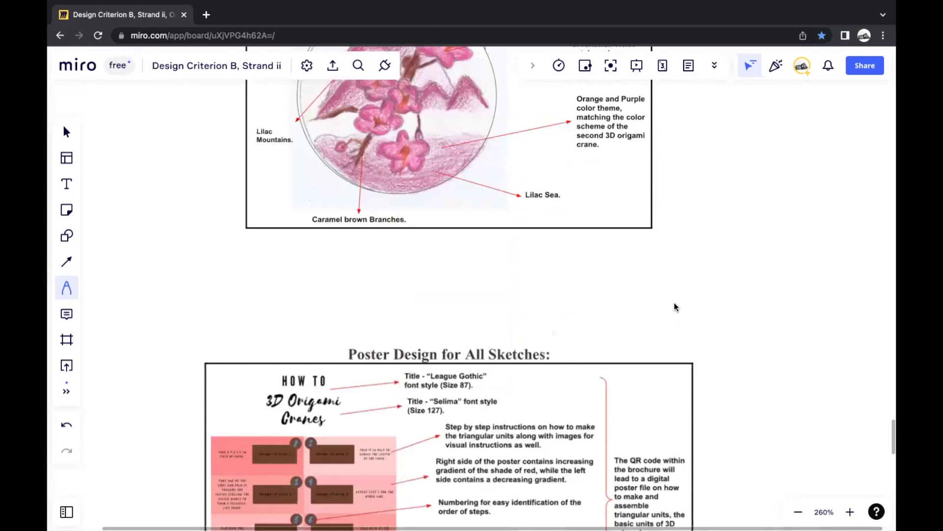
{"action": "scroll", "coordinate": [668, 314], "scroll_direction": "down", "scroll_amount": 1}
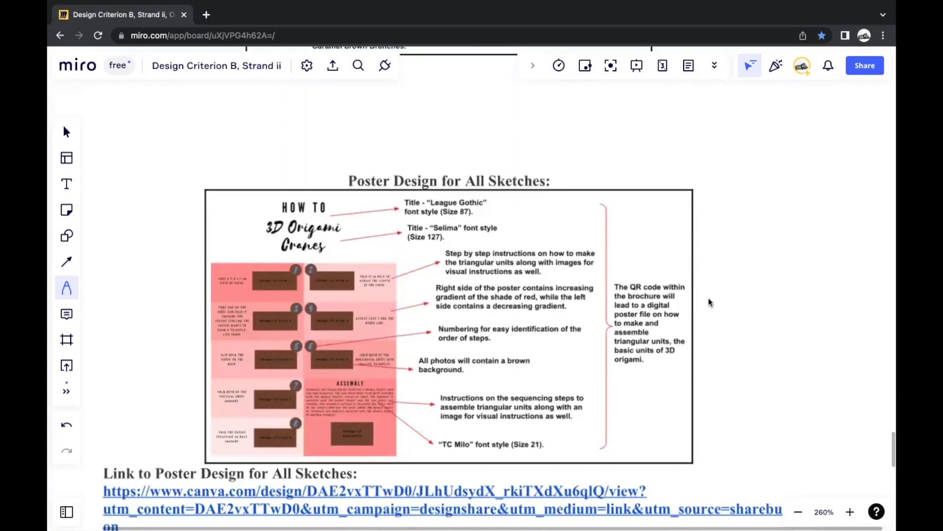
{"action": "scroll", "coordinate": [709, 298], "scroll_direction": "down", "scroll_amount": 3}
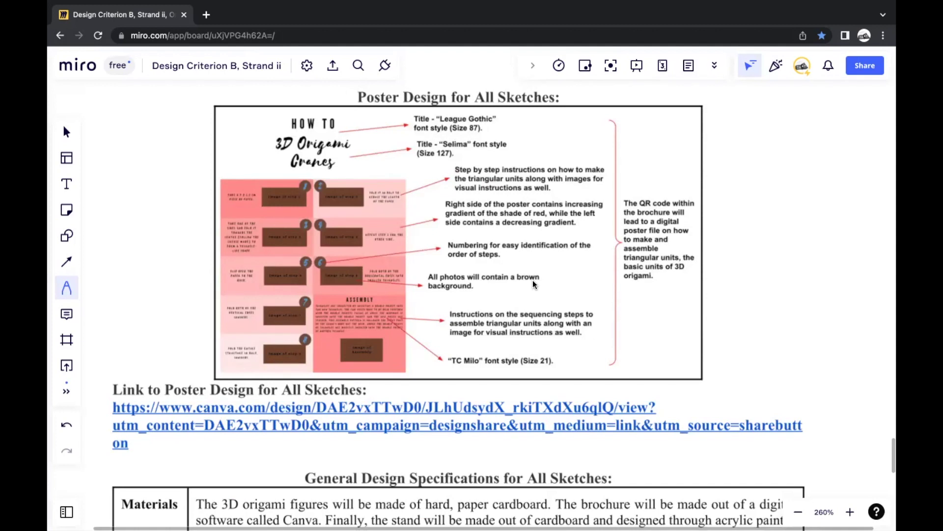
{"action": "scroll", "coordinate": [722, 299], "scroll_direction": "down", "scroll_amount": 3}
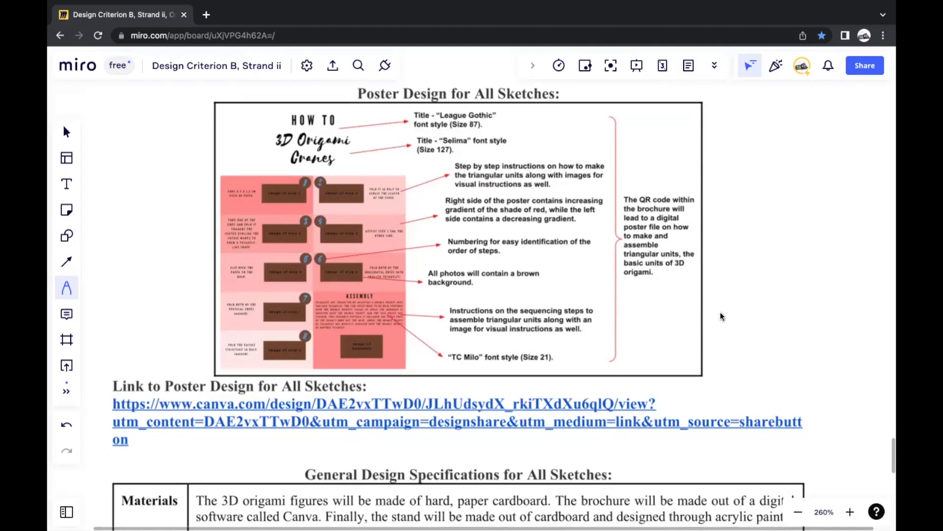
Add FM after the handwritten ACCESS above the specifications table
{"action": "scroll", "coordinate": [738, 282], "scroll_direction": "down", "scroll_amount": 2}
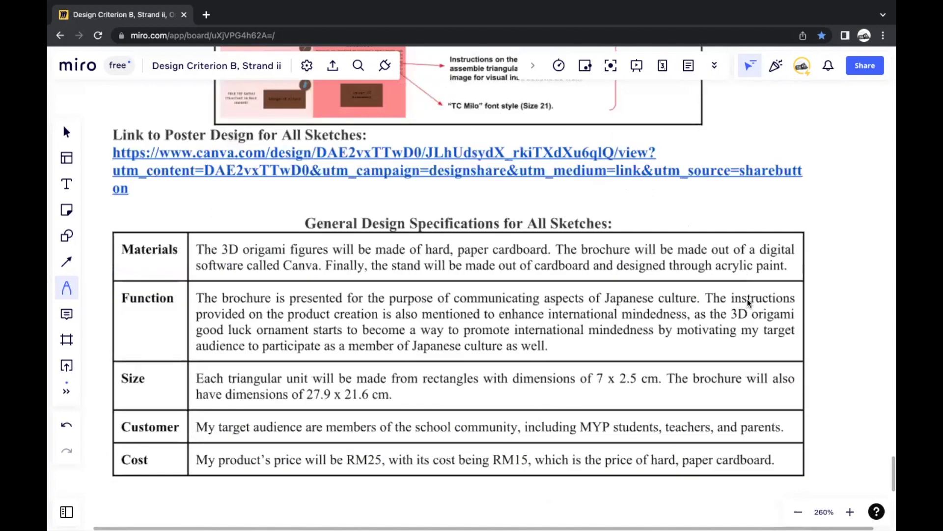
{"action": "scroll", "coordinate": [748, 309], "scroll_direction": "down", "scroll_amount": 1}
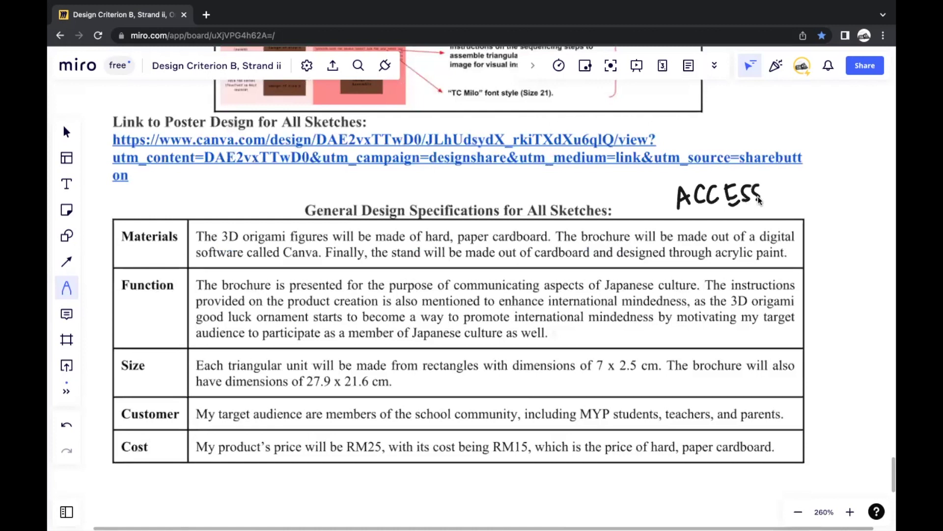
{"action": "mouse_move", "coordinate": [781, 183]}
{"action": "left_mouse_down"}
{"action": "mouse_move", "coordinate": [780, 203]}
{"action": "mouse_move", "coordinate": [799, 181]}
{"action": "mouse_move", "coordinate": [811, 194]}
{"action": "mouse_move", "coordinate": [781, 186]}
{"action": "left_mouse_up"}
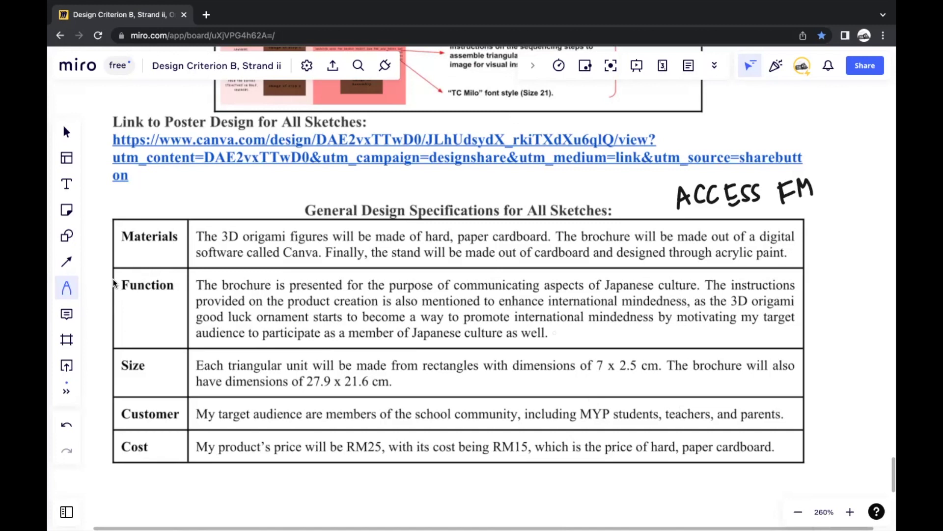
Tick the Materials, Customer and Cost rows and mark the Size row
{"action": "left_click_drag", "start_coordinate": [166, 238], "coordinate": [183, 224]}
{"action": "left_click_drag", "start_coordinate": [171, 428], "coordinate": [186, 420]}
{"action": "left_click_drag", "start_coordinate": [162, 465], "coordinate": [175, 451]}
{"action": "left_click_drag", "start_coordinate": [154, 363], "coordinate": [166, 359]}
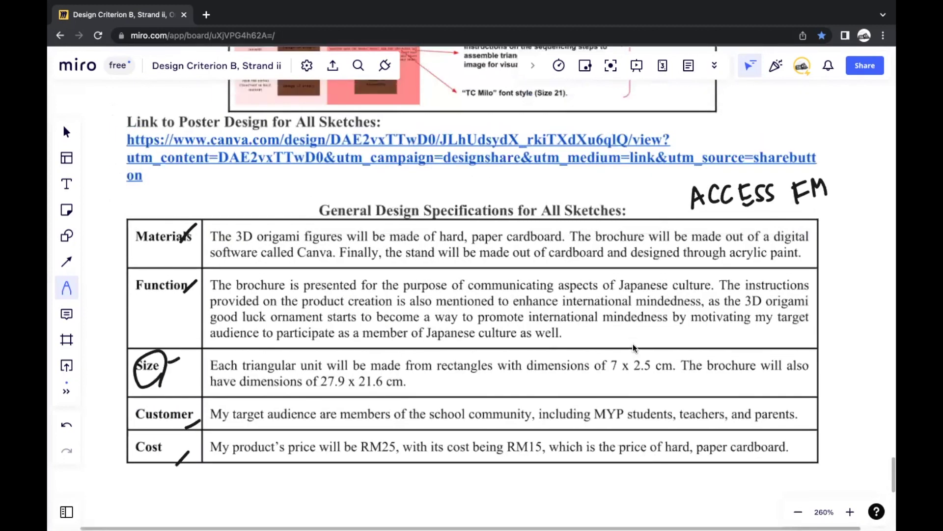
Back at the strand ii rubric, add a mark after 'Get feedback for each'
{"action": "scroll", "coordinate": [633, 344], "scroll_direction": "up", "scroll_amount": 15}
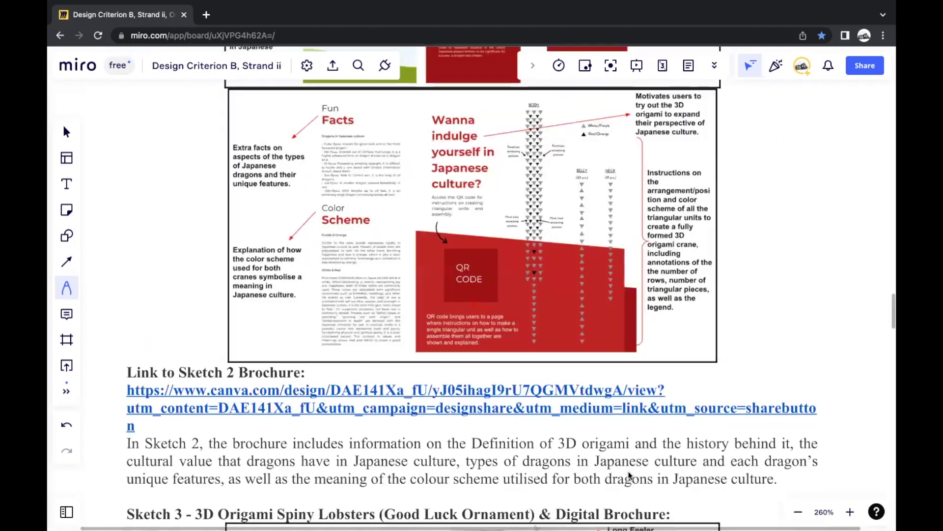
{"action": "scroll", "coordinate": [628, 471], "scroll_direction": "up", "scroll_amount": 10}
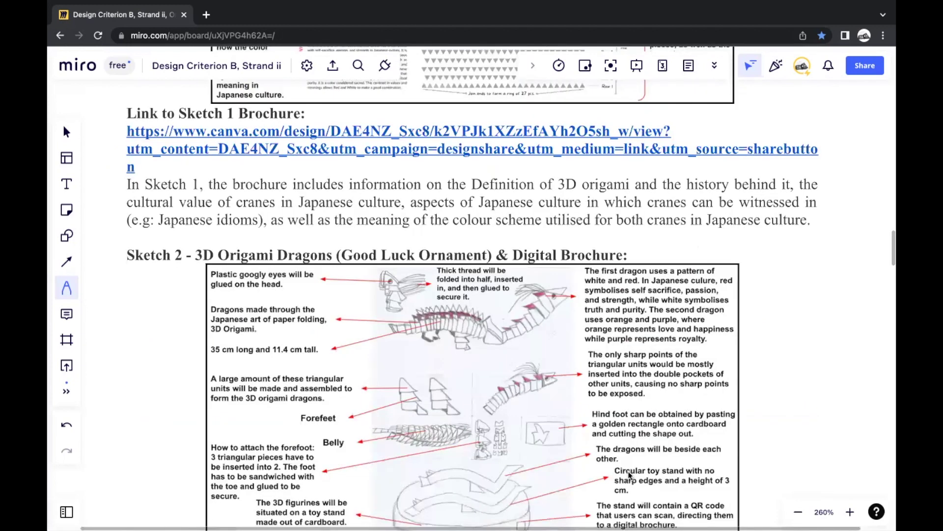
{"action": "scroll", "coordinate": [628, 471], "scroll_direction": "down", "scroll_amount": 10}
{"action": "scroll", "coordinate": [616, 328], "scroll_direction": "up", "scroll_amount": 3}
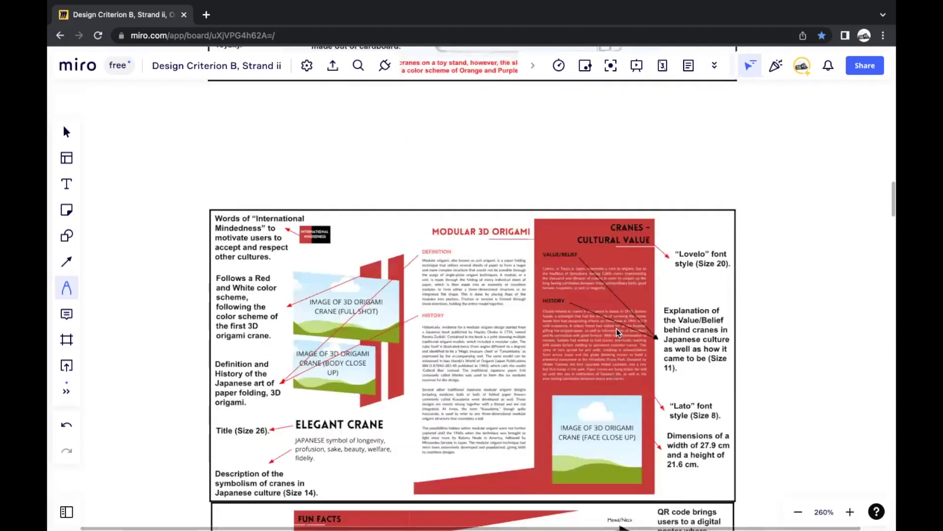
{"action": "scroll", "coordinate": [616, 328], "scroll_direction": "up", "scroll_amount": 15}
{"action": "scroll", "coordinate": [594, 481], "scroll_direction": "up", "scroll_amount": 15}
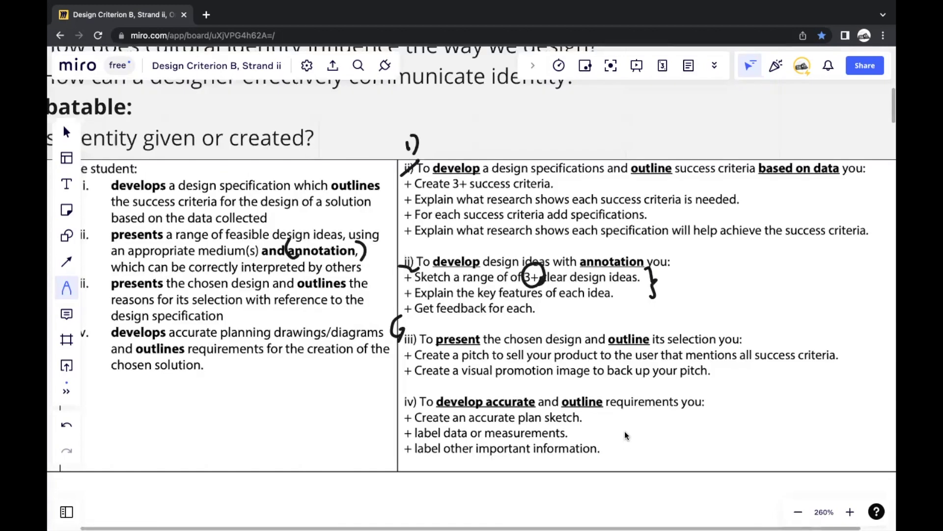
{"action": "scroll", "coordinate": [624, 431], "scroll_direction": "up", "scroll_amount": 1}
{"action": "scroll", "coordinate": [551, 337], "scroll_direction": "left", "scroll_amount": 1}
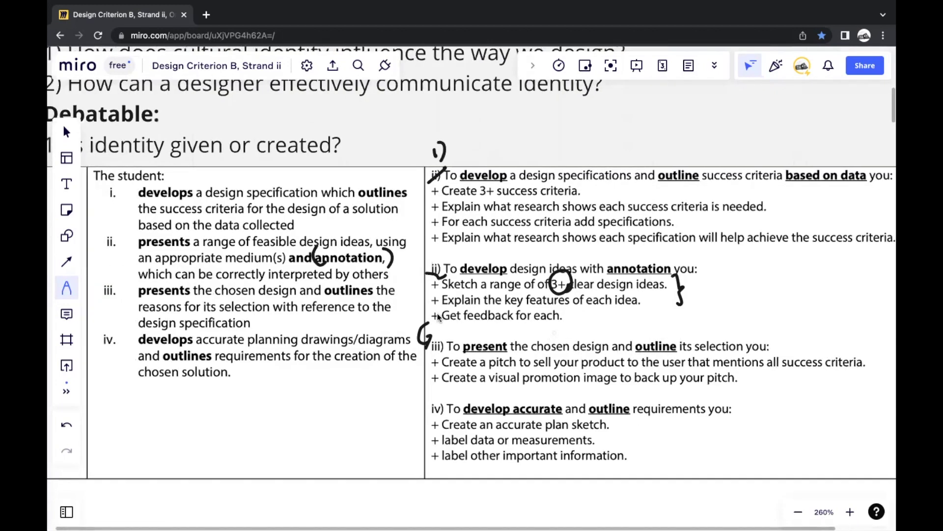
{"action": "left_click_drag", "start_coordinate": [561, 316], "coordinate": [563, 318]}
Tick the design ideas line, slash its brace, and add a dash after 'annotation'
{"action": "left_click_drag", "start_coordinate": [663, 287], "coordinate": [669, 279]}
{"action": "left_click_drag", "start_coordinate": [657, 302], "coordinate": [672, 293]}
{"action": "left_click_drag", "start_coordinate": [391, 264], "coordinate": [399, 281]}
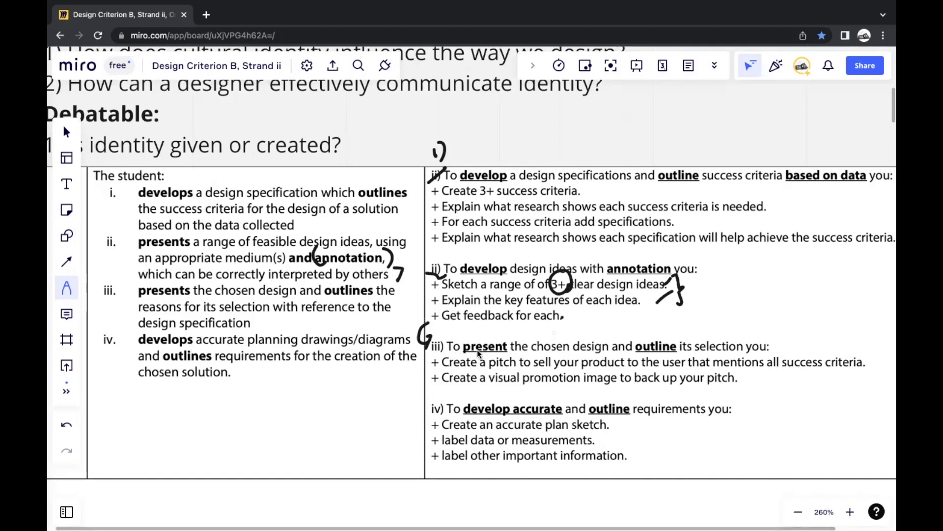